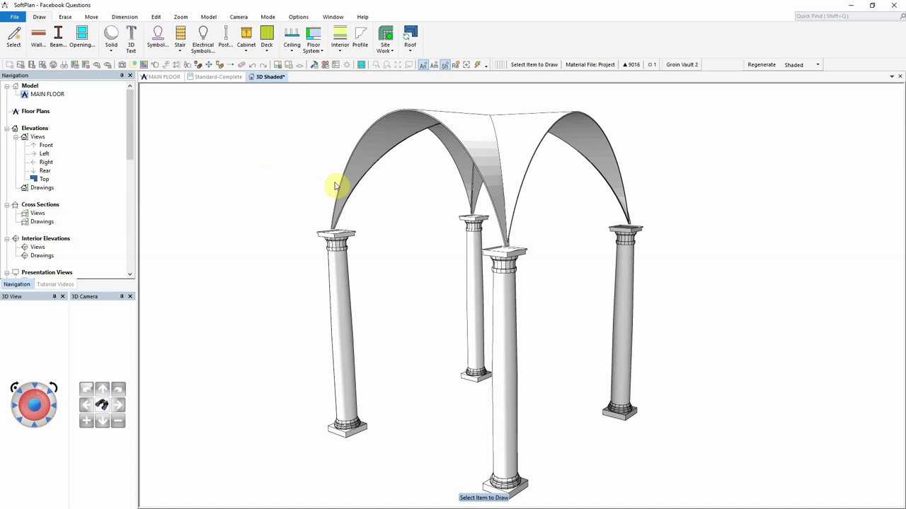
# Examine the finished groin vault in 3D and review the project's default roof options.
pyautogui.moveTo(373, 200); pyautogui.dragTo(356, 259)
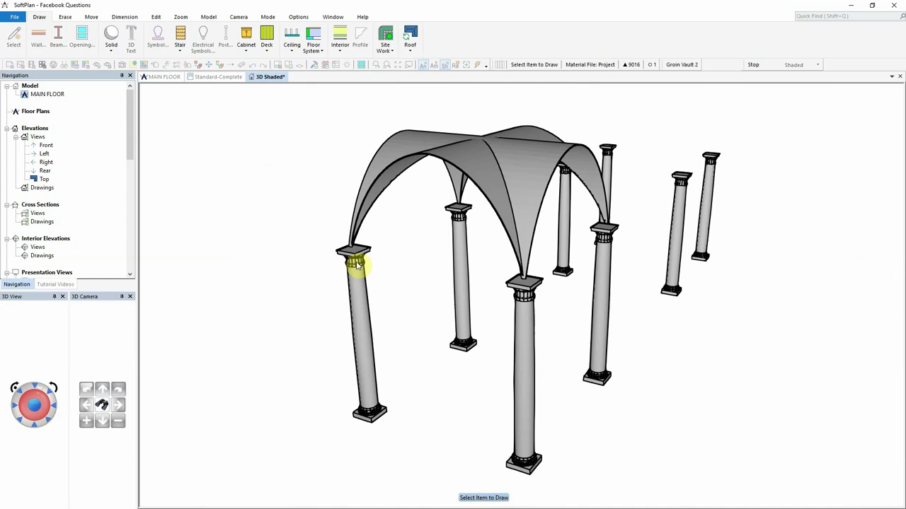
pyautogui.click(163, 77)
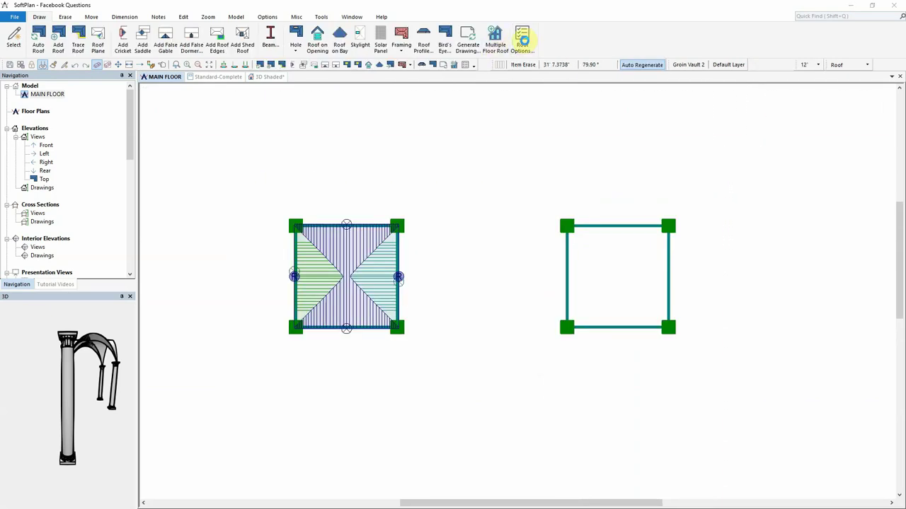
pyautogui.click(522, 39)
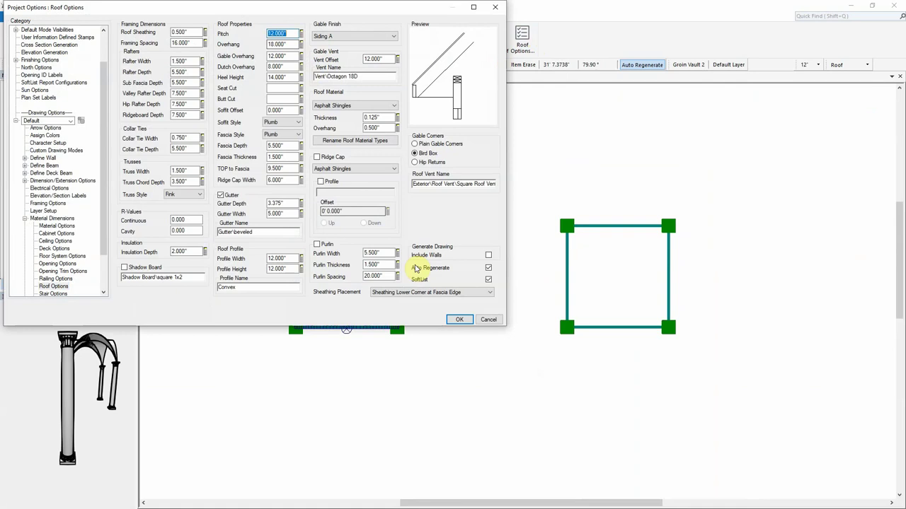
pyautogui.click(459, 319)
# Trace a roof around the beams of the uncovered four-column bay in the main floor plan.
pyautogui.click(78, 39)
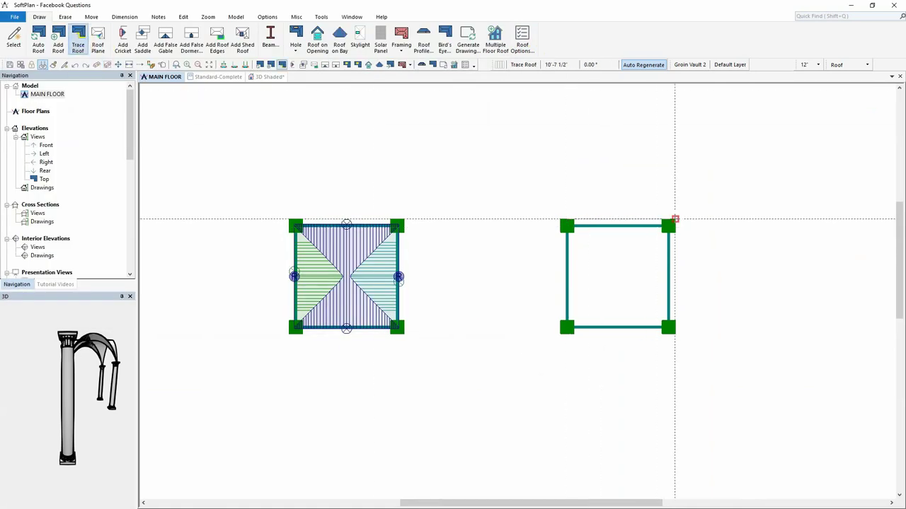
pyautogui.click(675, 219)
pyautogui.click(568, 326)
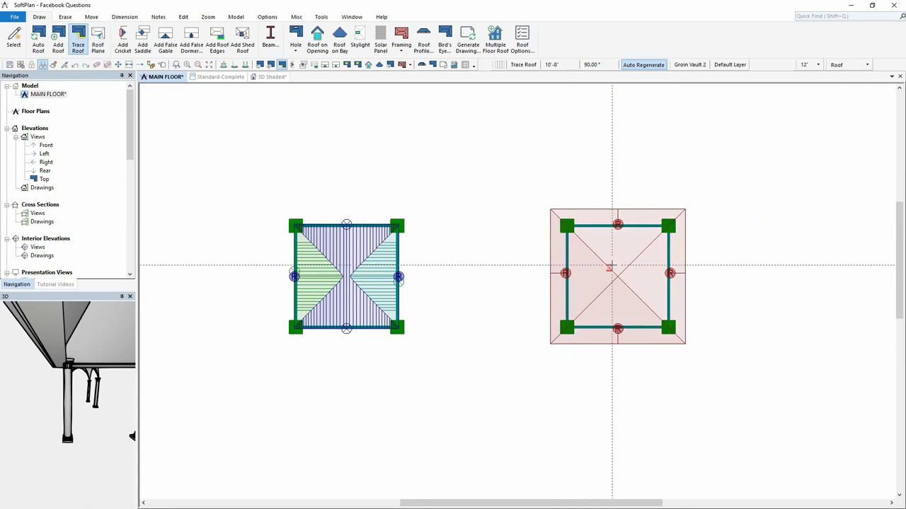
# Edit the new roof and set its overhang to 0.
pyautogui.rightClick(613, 263)
pyautogui.click(639, 286)
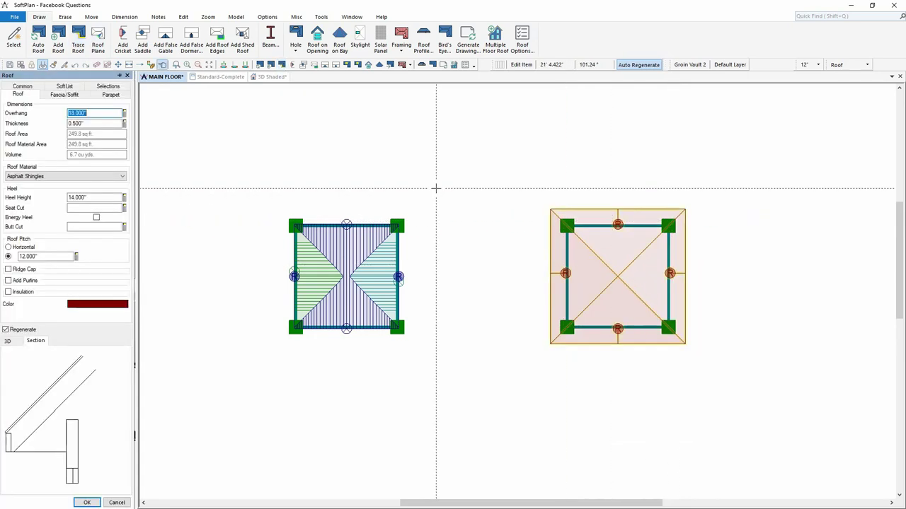
pyautogui.write("0'")
pyautogui.press('Return')
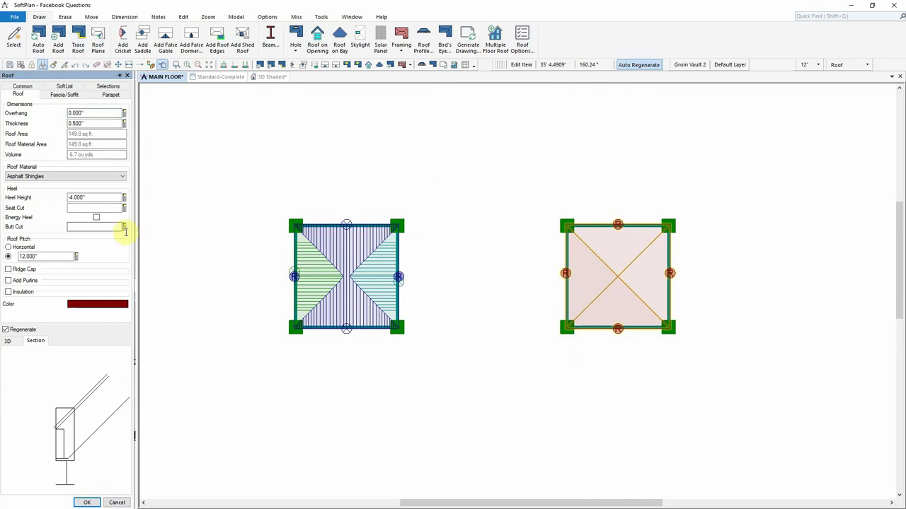
# Turn off the soffit, fascia and gutter of the new roof and apply the changes.
pyautogui.click(64, 94)
pyautogui.click(16, 105)
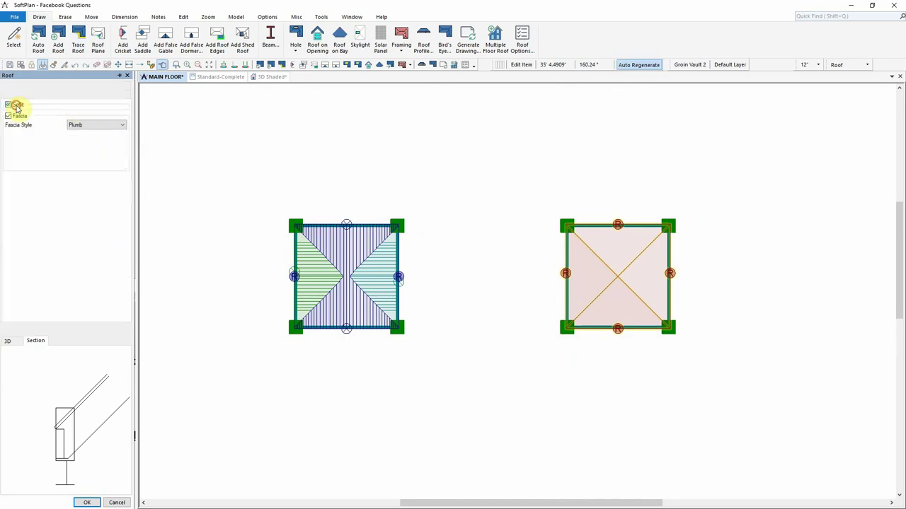
pyautogui.click(16, 116)
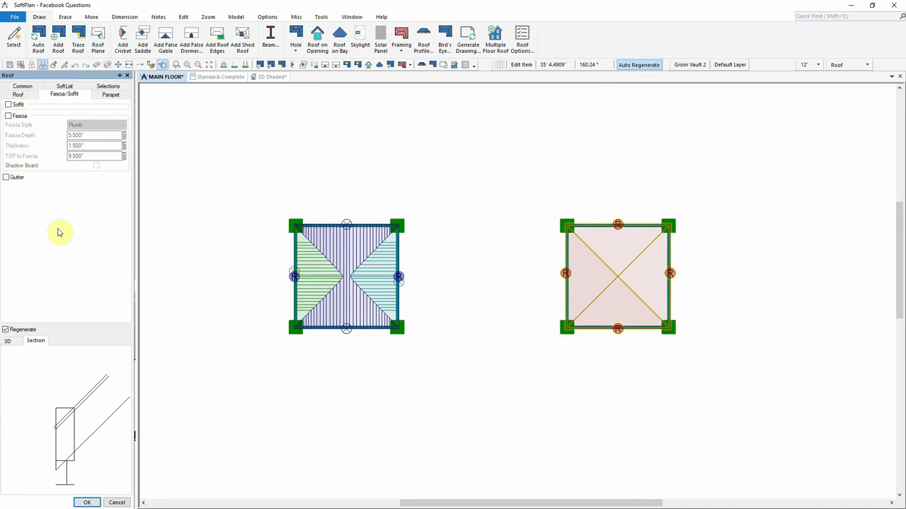
pyautogui.click(87, 503)
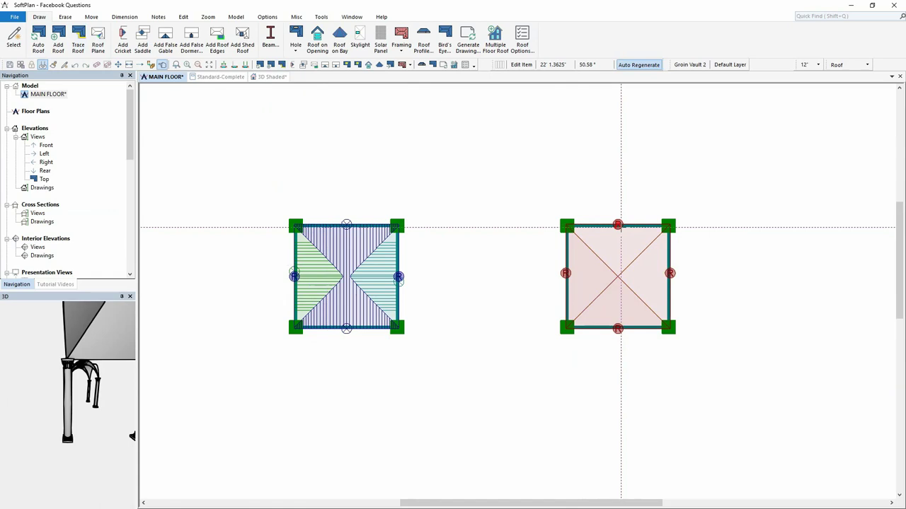
# Change the new roof's upper edge in plan to a gable with 0" overhang and no gable end provided by the roof.
pyautogui.rightClick(621, 226)
pyautogui.click(743, 233)
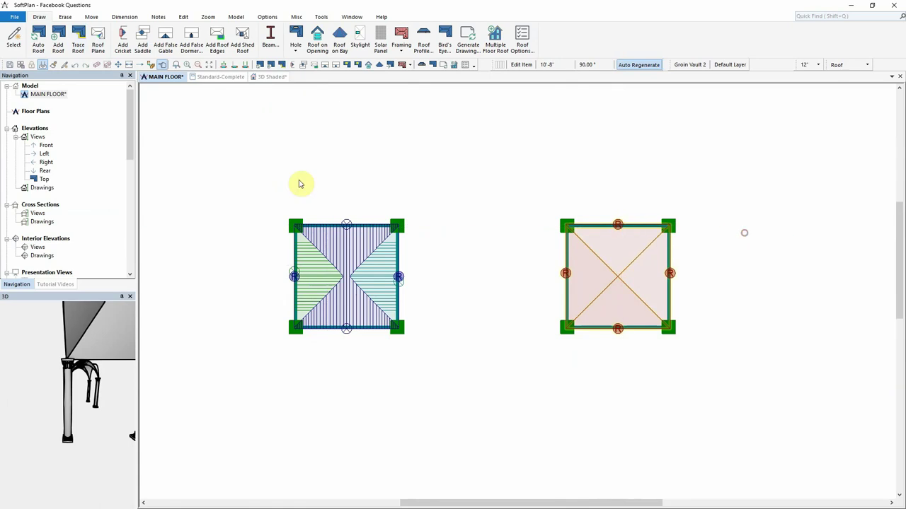
pyautogui.click(95, 100)
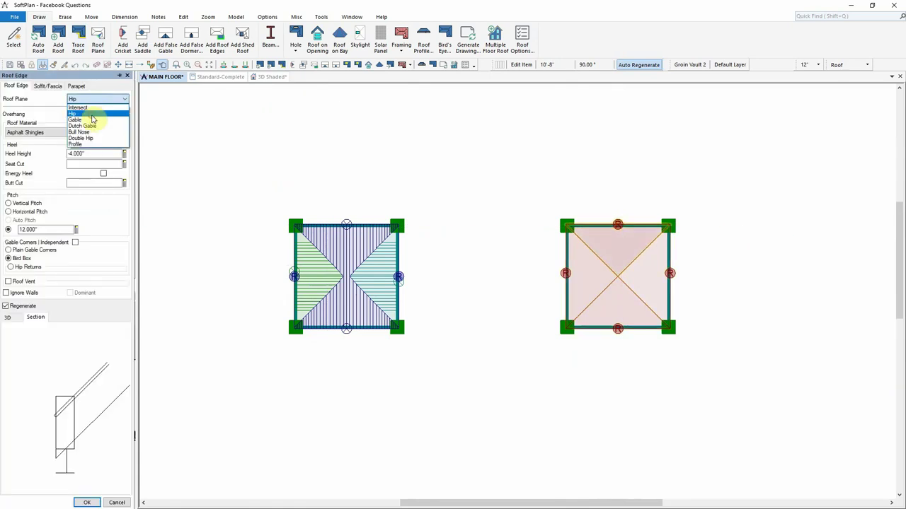
pyautogui.click(92, 119)
pyautogui.write('0.000"')
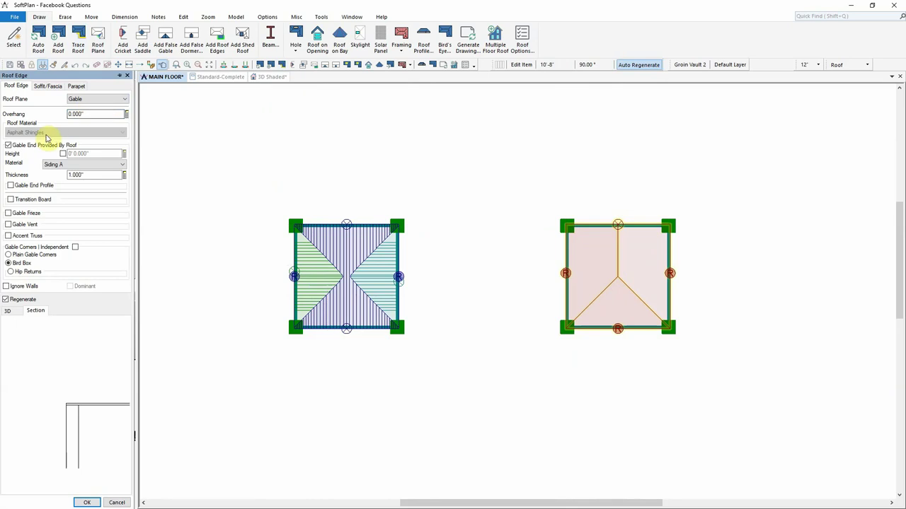
pyautogui.click(29, 145)
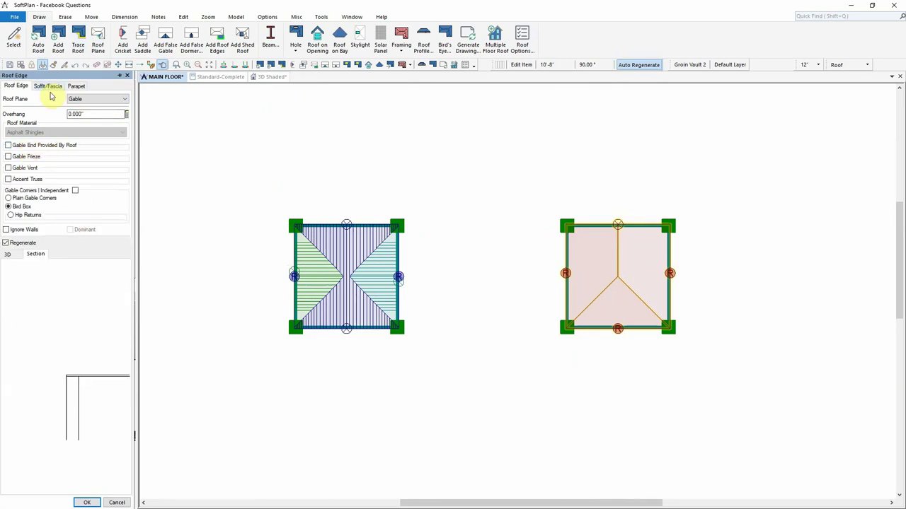
pyautogui.click(49, 87)
pyautogui.click(87, 502)
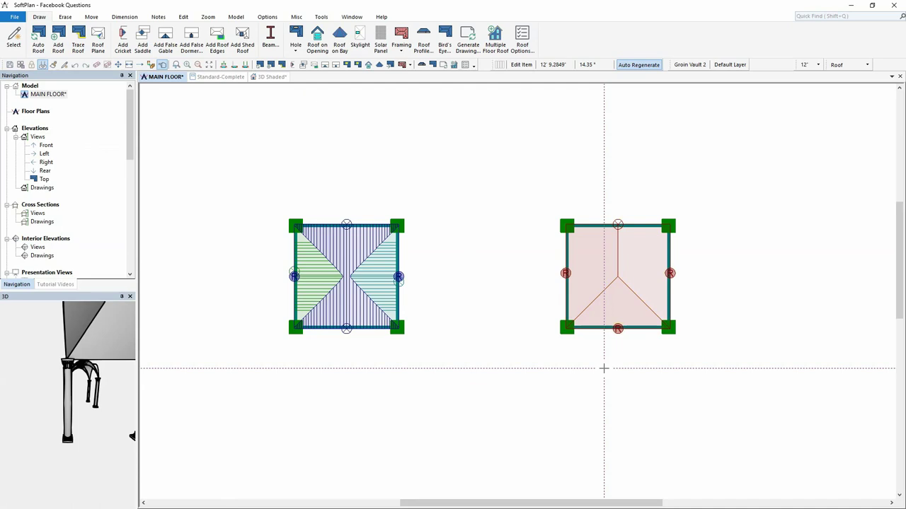
# Change the new roof's lower edge in plan to a gable.
pyautogui.rightClick(618, 329)
pyautogui.moveTo(639, 337)
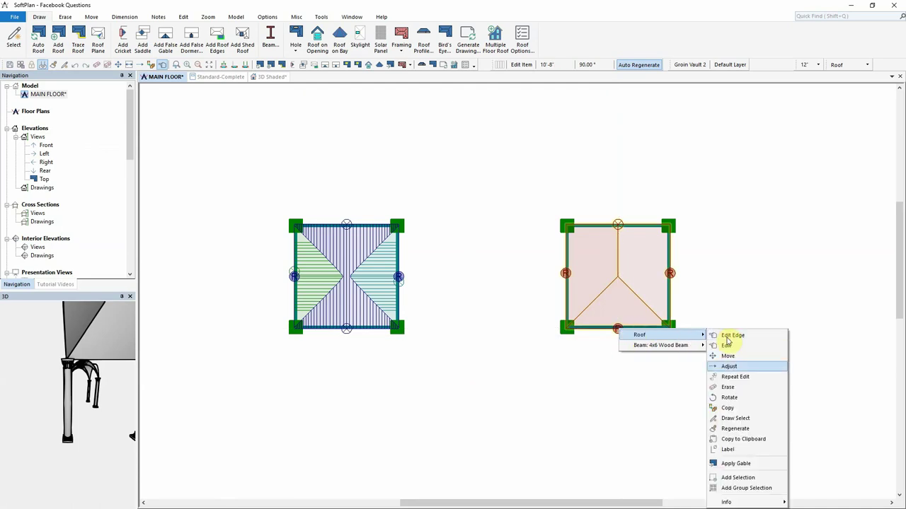
pyautogui.click(730, 335)
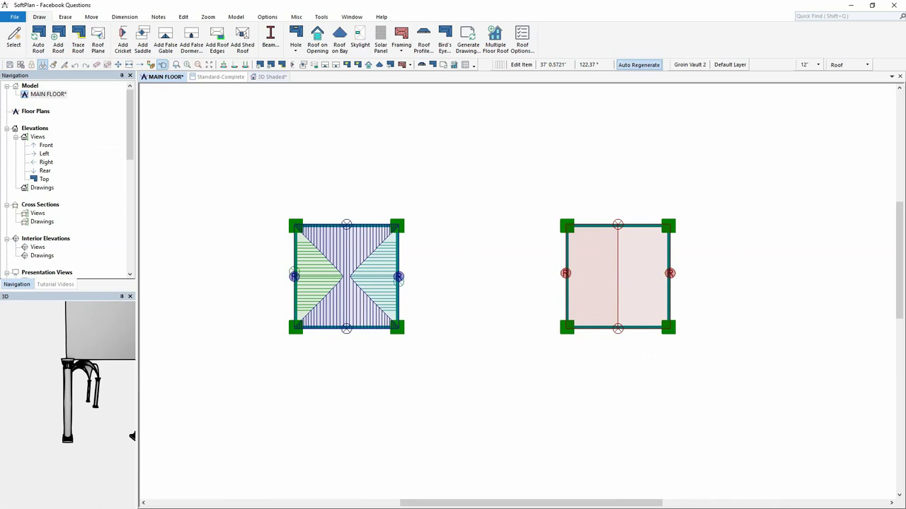
# Examine the new gable roof beside the finished groin vault in the shaded 3D view.
pyautogui.click(275, 77)
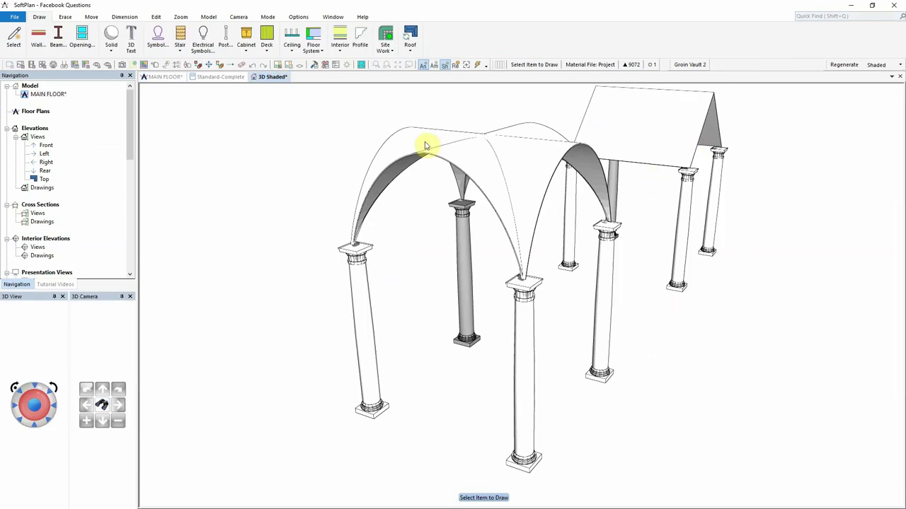
pyautogui.moveTo(423, 107); pyautogui.dragTo(446, 113)
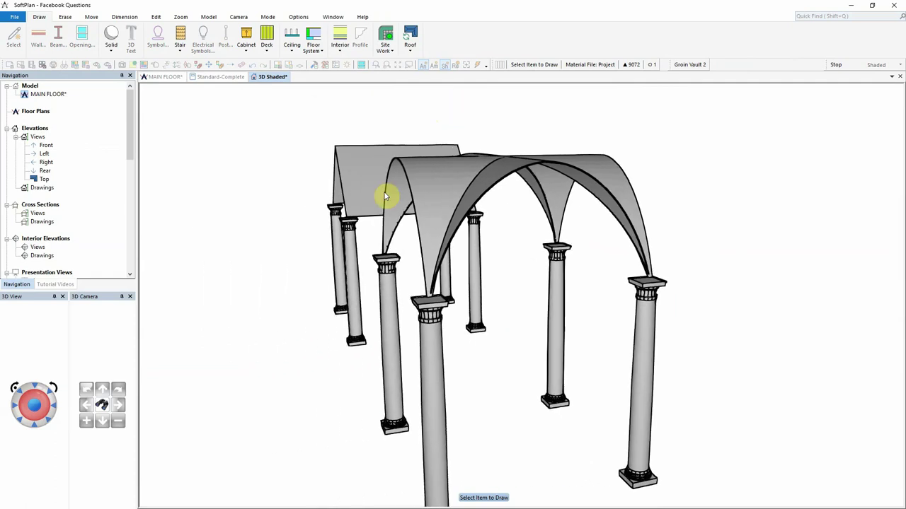
pyautogui.scroll(3, 358, 222)
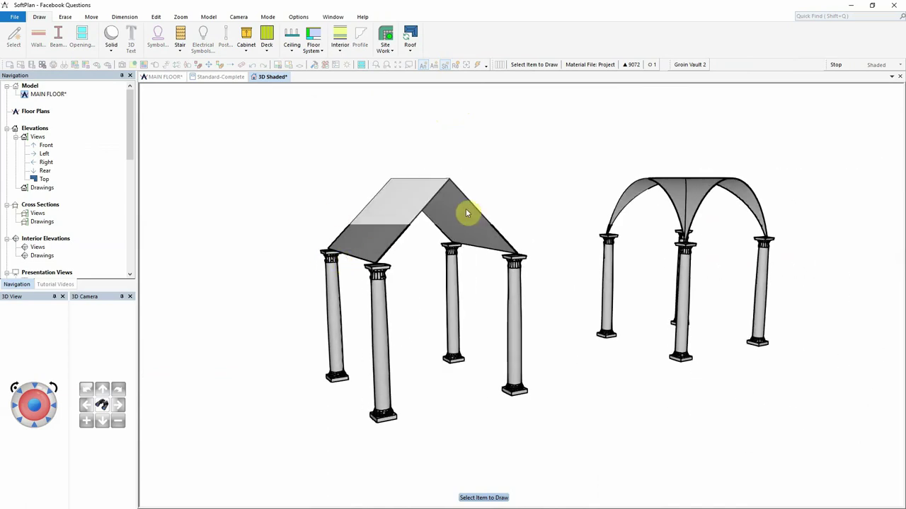
# Change the new roof's left edge in plan to a Profile roof plane using the Convex profile.
pyautogui.click(172, 78)
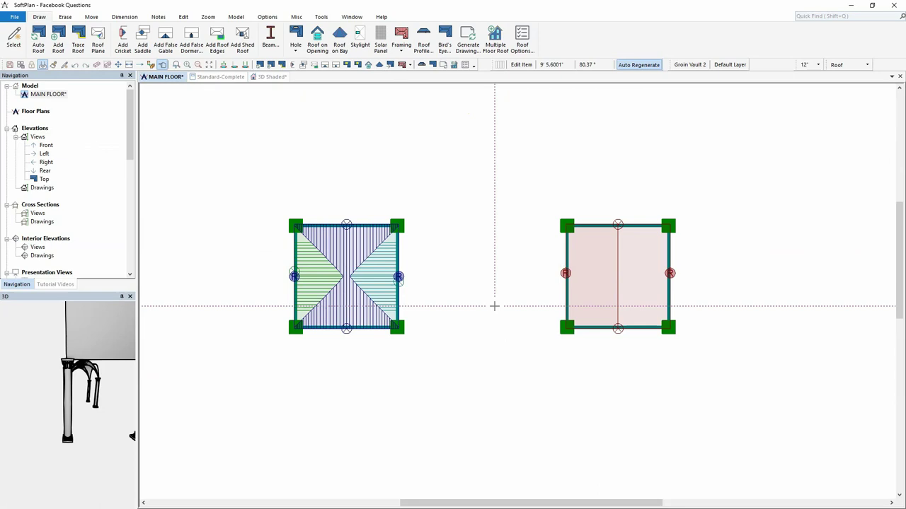
pyautogui.scroll(3, 612, 288)
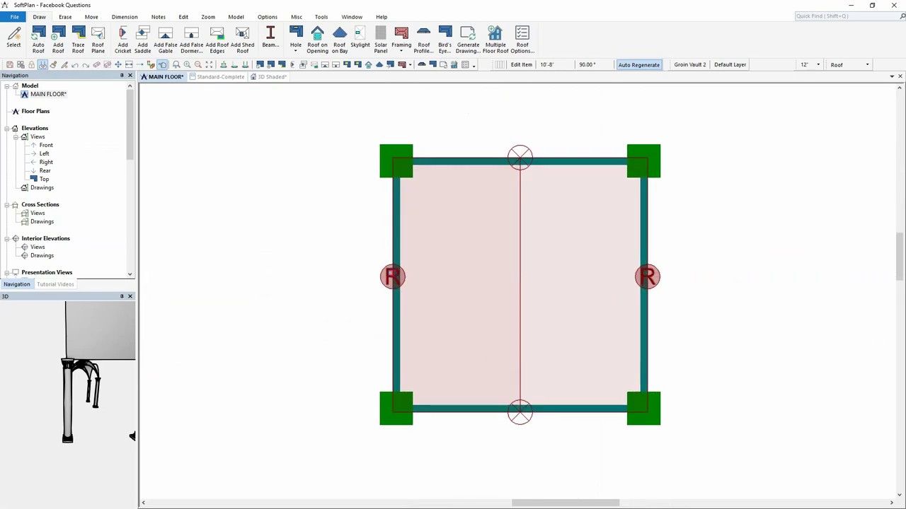
pyautogui.rightClick(409, 276)
pyautogui.click(501, 283)
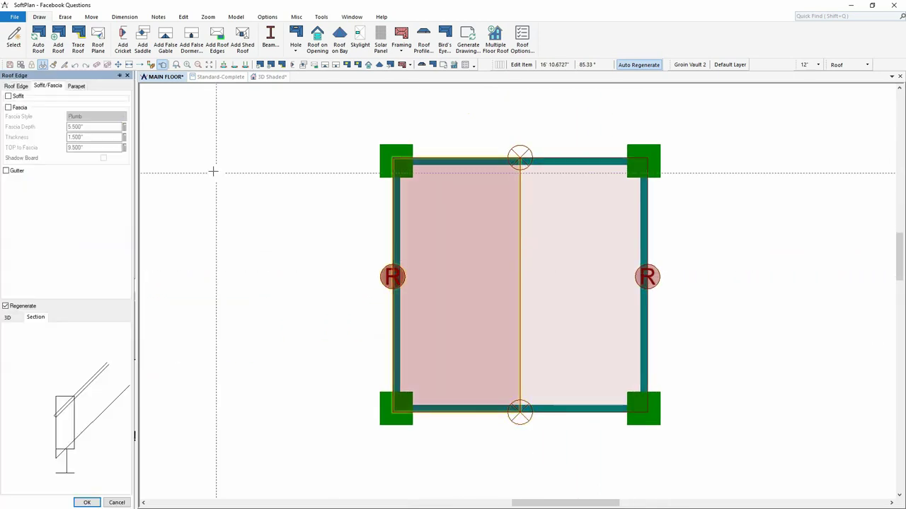
pyautogui.click(21, 87)
pyautogui.click(106, 100)
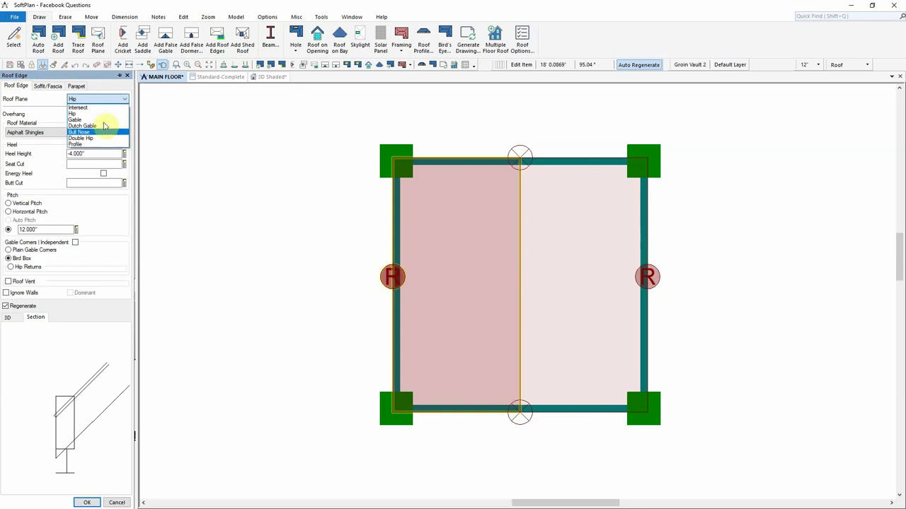
pyautogui.click(100, 144)
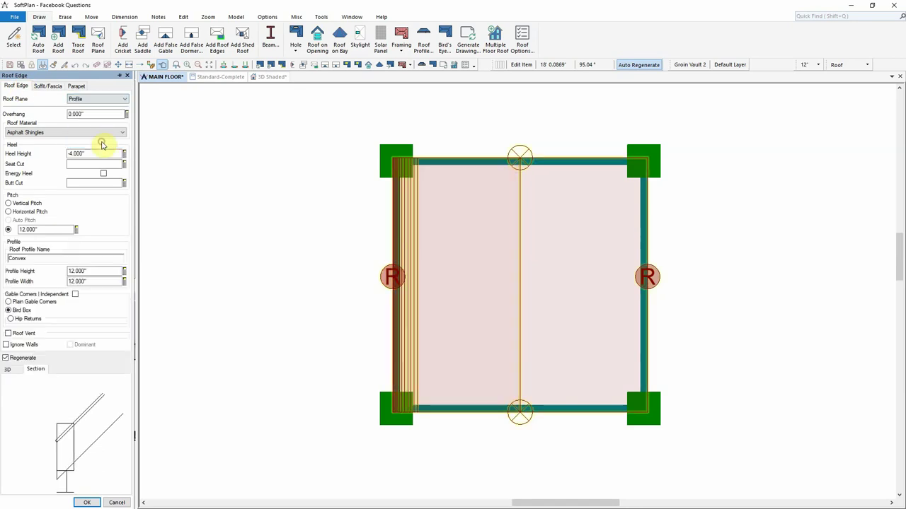
pyautogui.click(53, 262)
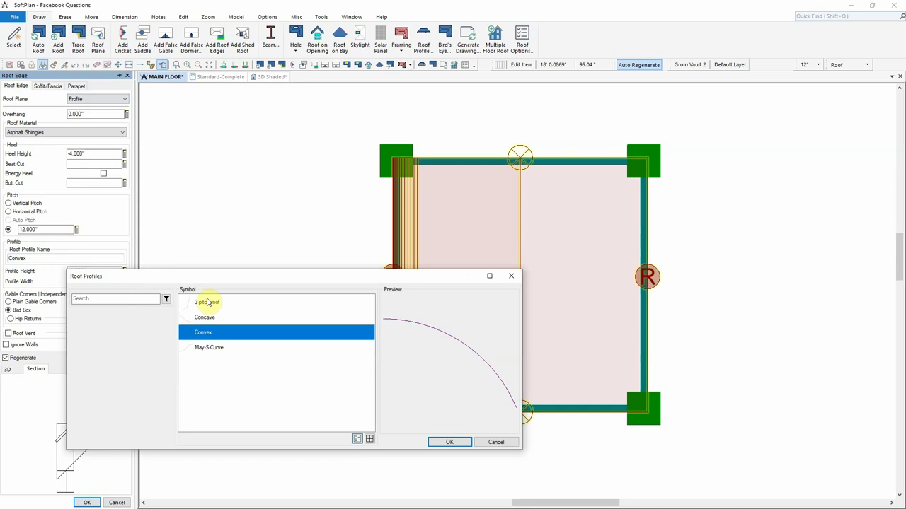
pyautogui.click(454, 444)
# Set the left roof edge's profile height and profile width to 62.5" and apply the changes.
pyautogui.doubleClick(96, 271)
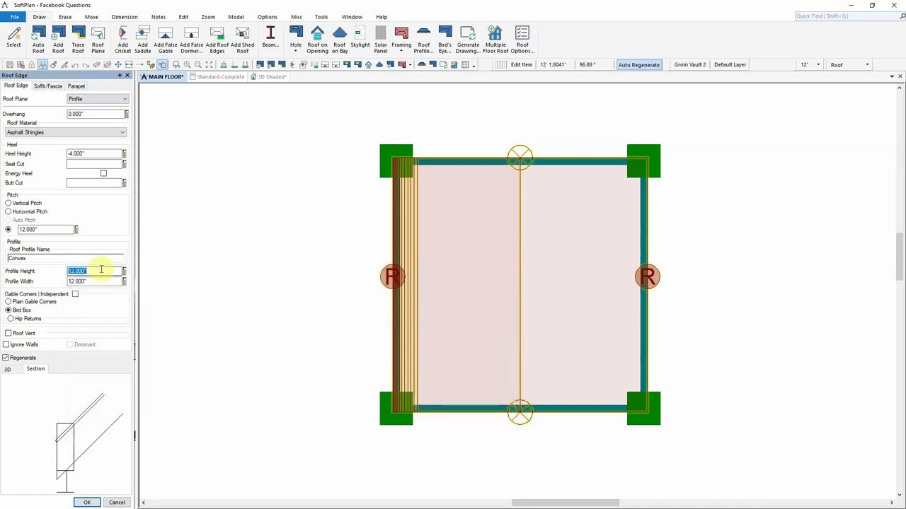
pyautogui.write('62.5')
pyautogui.press('Tab')
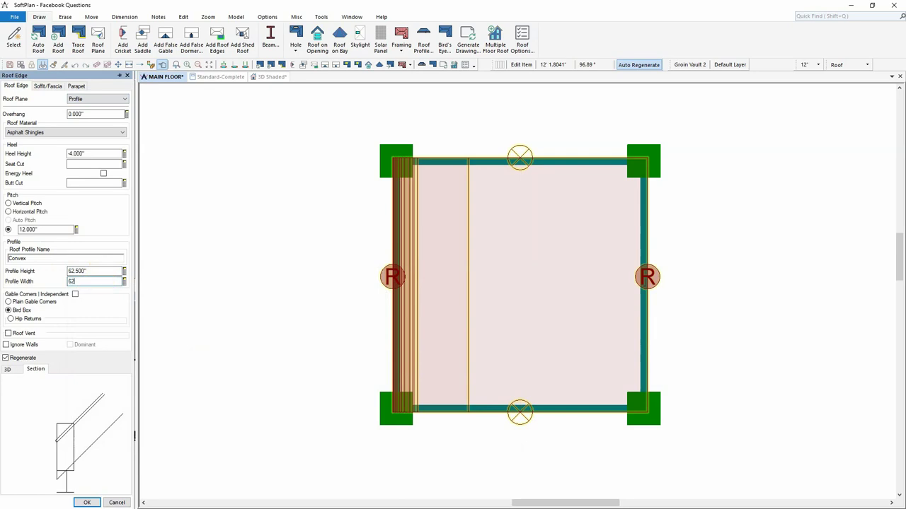
pyautogui.press('Tab')
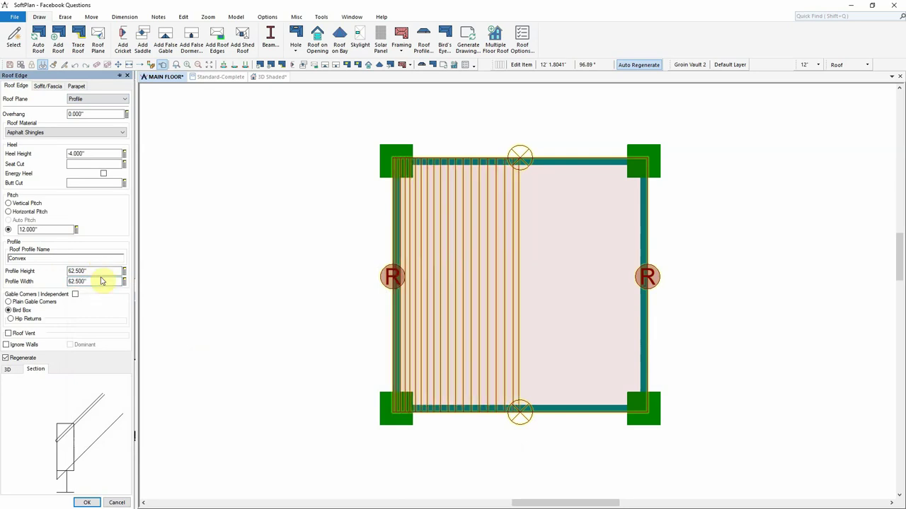
pyautogui.click(87, 503)
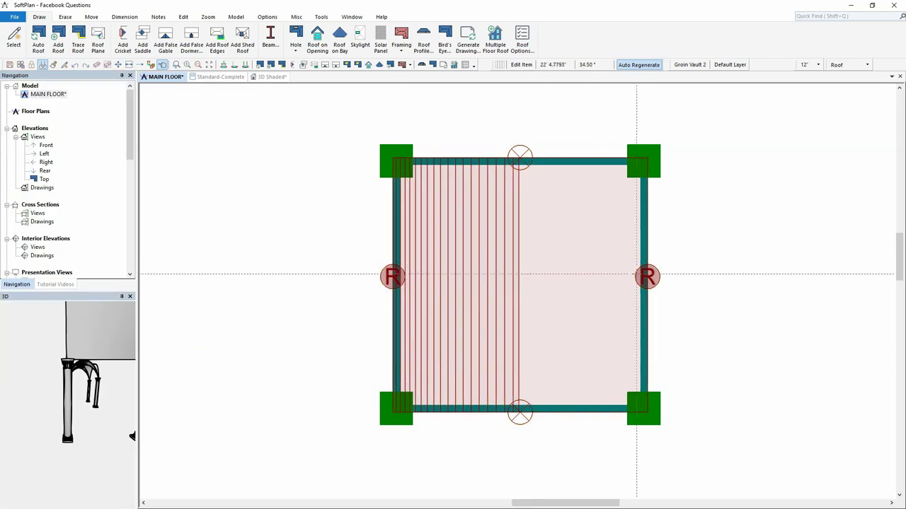
# Repeat the convex profile edit on the new roof's right edge and view the roof in 3D.
pyautogui.rightClick(648, 276)
pyautogui.moveTo(683, 282)
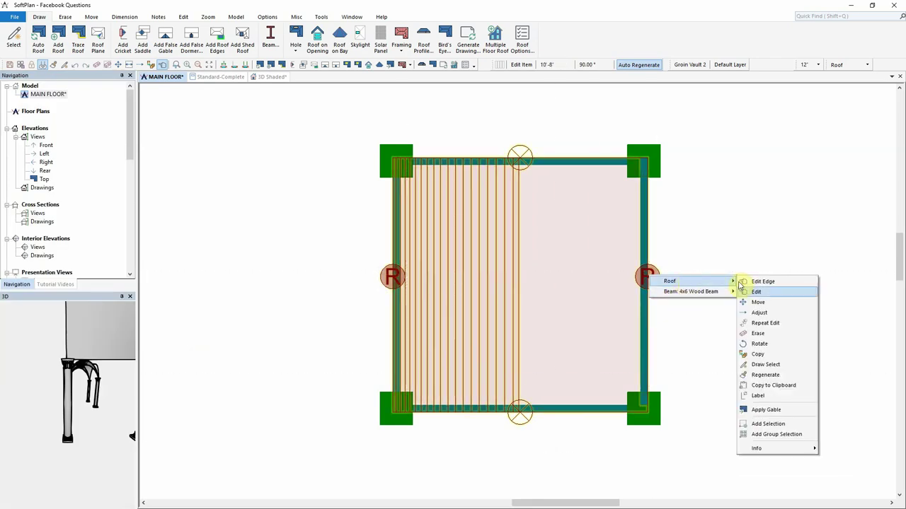
pyautogui.click(772, 323)
pyautogui.click(270, 76)
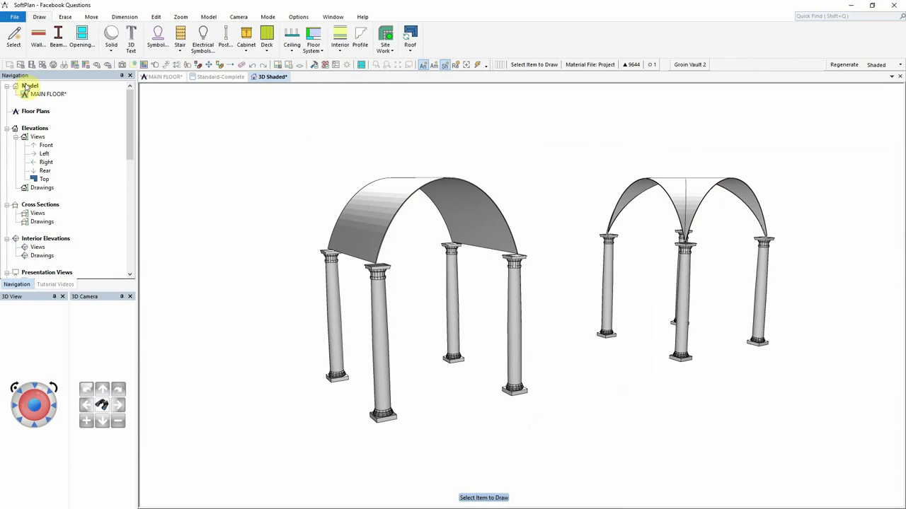
# Add a false gable along the full left edge of the curved roof in the main floor plan.
pyautogui.click(172, 77)
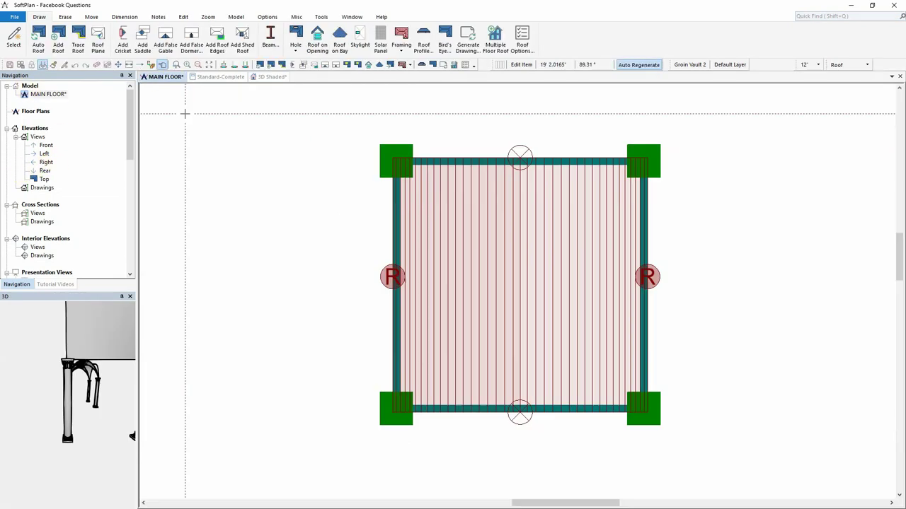
pyautogui.click(168, 44)
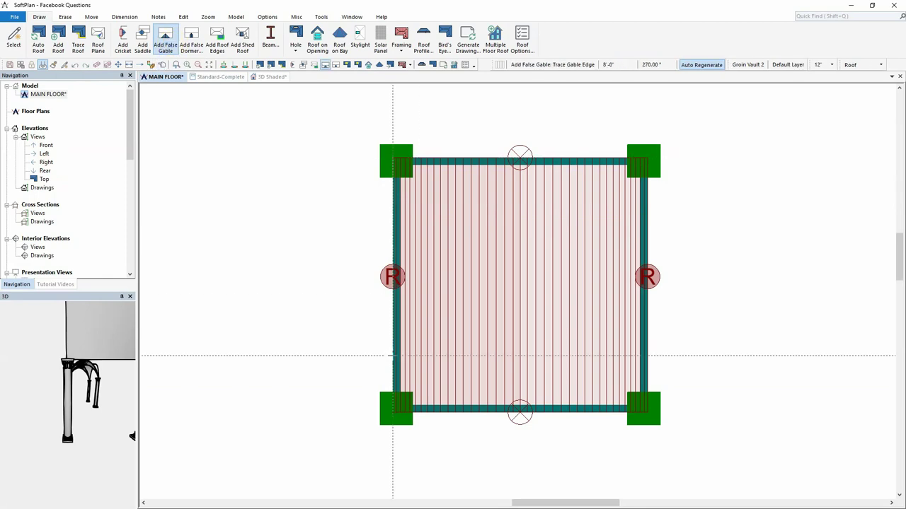
pyautogui.click(393, 412)
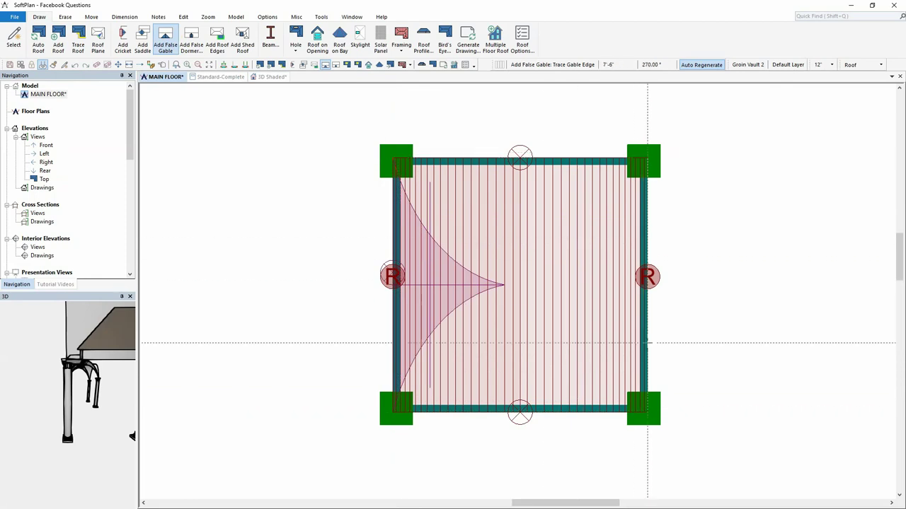
# Complete a false gable along the curved roof's right edge, and set the left false gable's width to 10'.
pyautogui.click(647, 412)
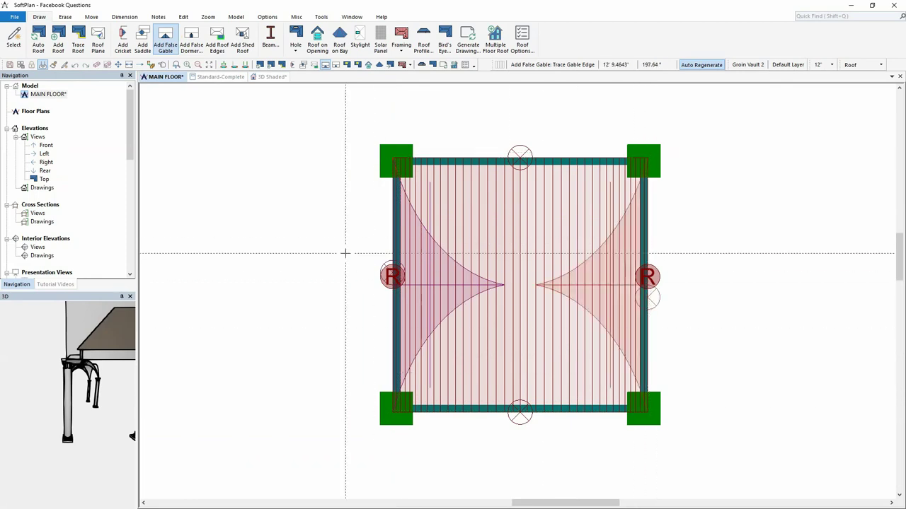
pyautogui.rightClick(428, 281)
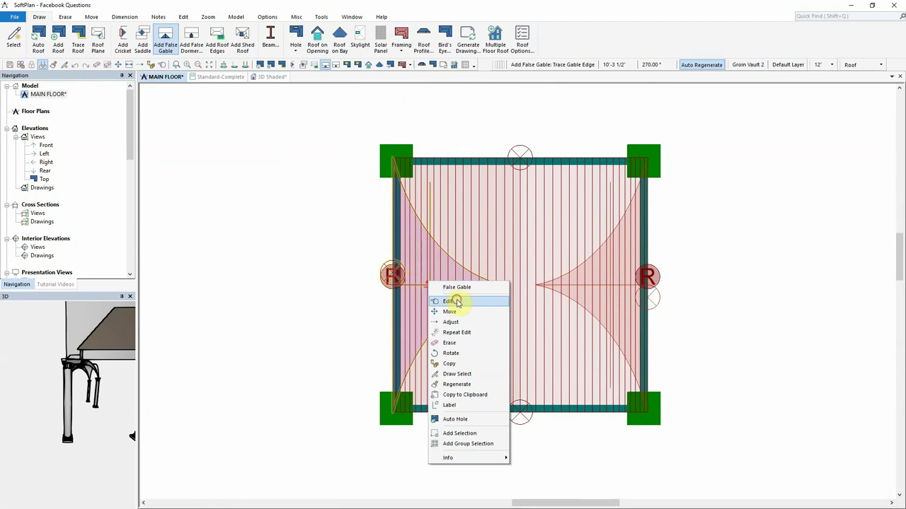
pyautogui.click(448, 299)
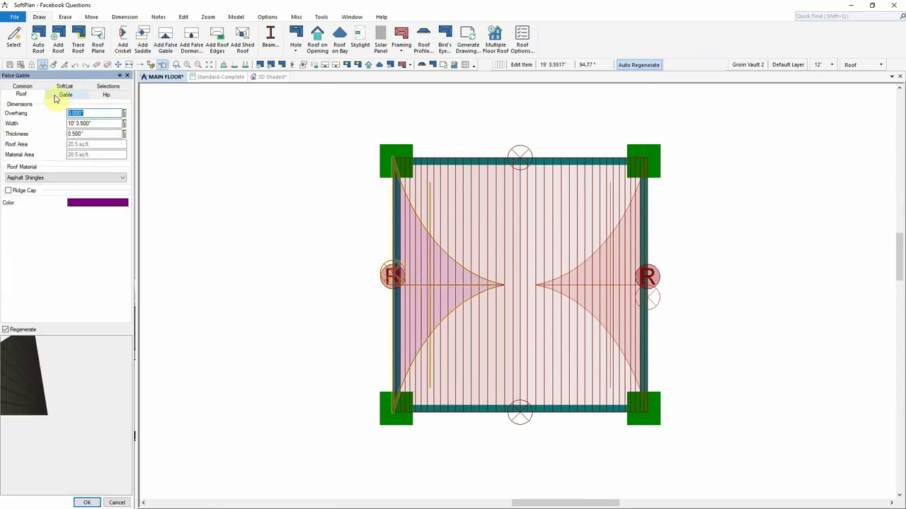
pyautogui.click(101, 124)
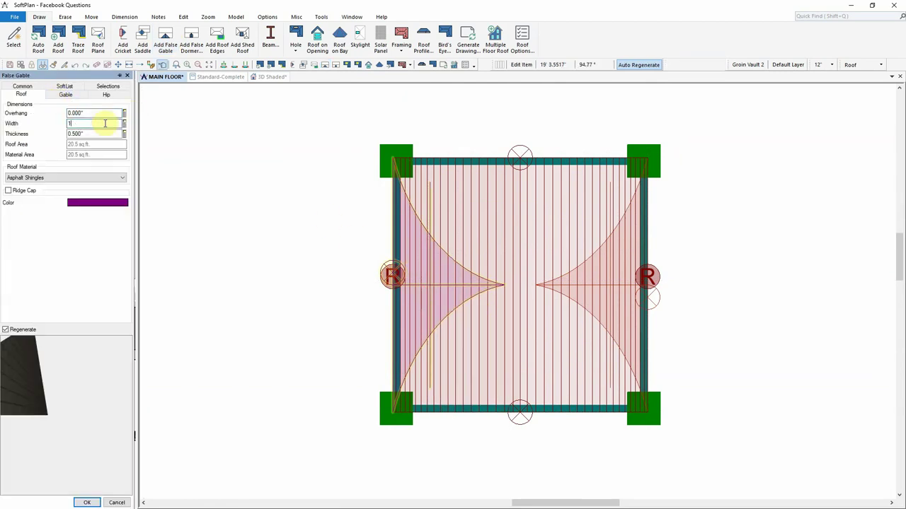
pyautogui.write("10'")
pyautogui.press('Return')
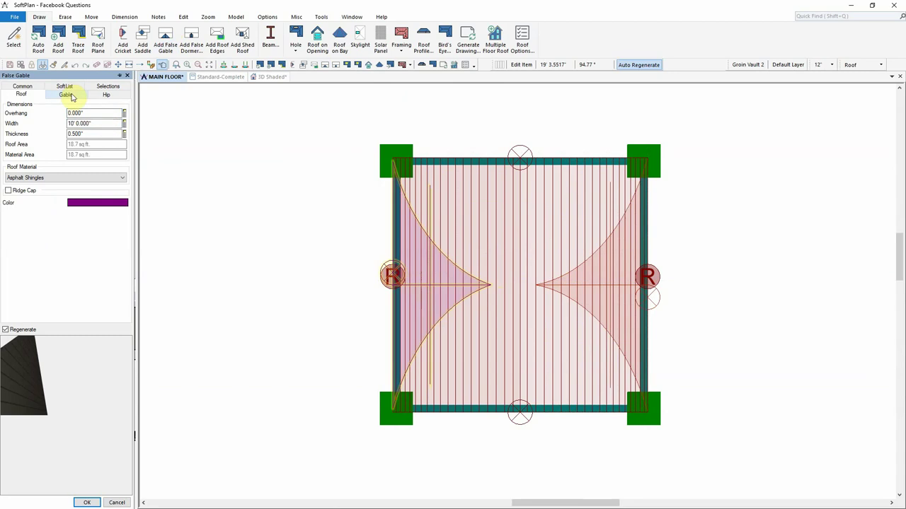
# Turn off the soffit, the fascia and the gable end provided by the roof for the left false gable.
pyautogui.click(71, 97)
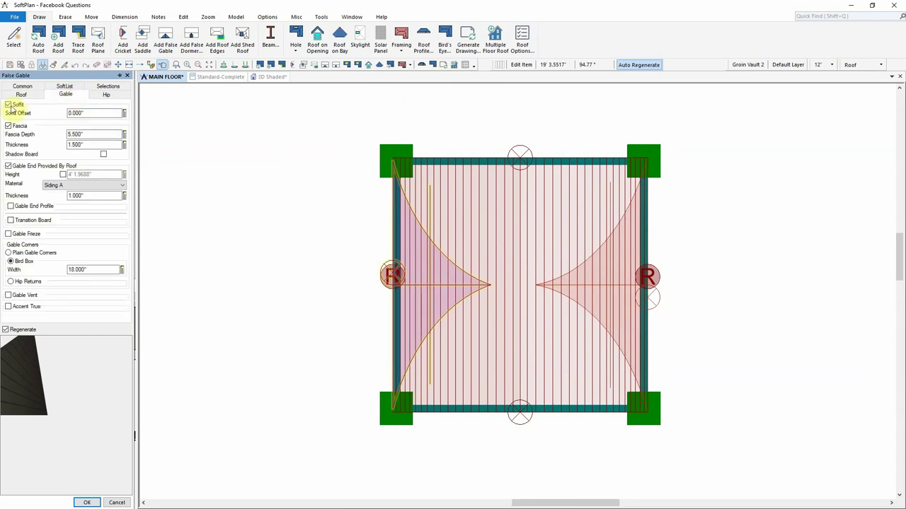
pyautogui.click(18, 105)
pyautogui.click(17, 157)
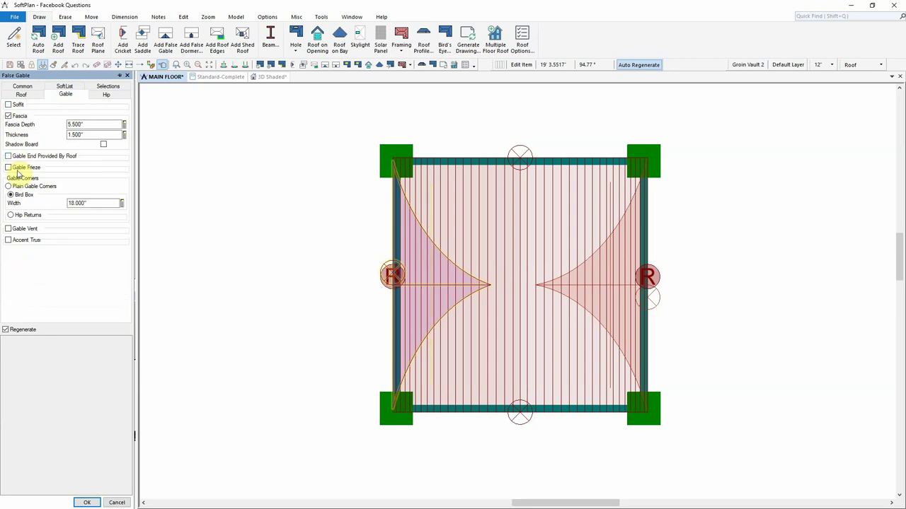
pyautogui.click(19, 116)
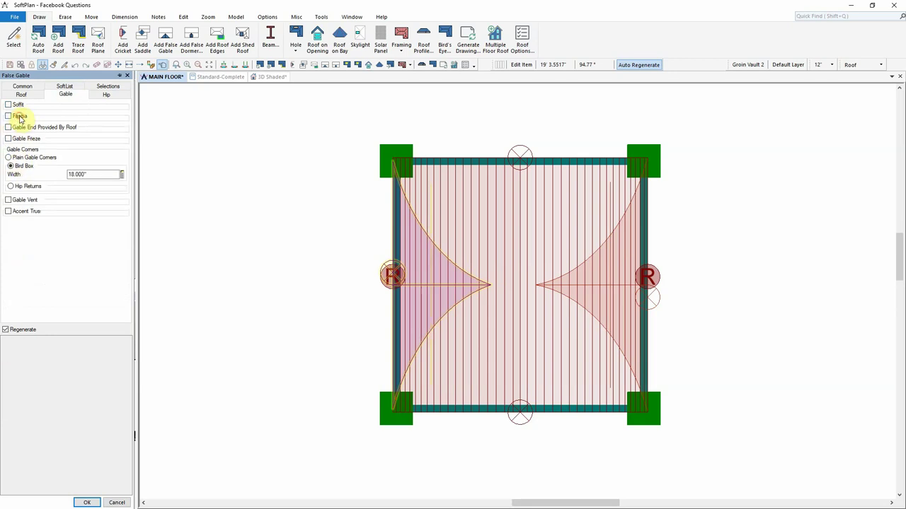
# Change the left false gable to a Profile roof plane using the Convex profile, with profile height and width of 62", and apply it.
pyautogui.click(107, 95)
pyautogui.click(96, 108)
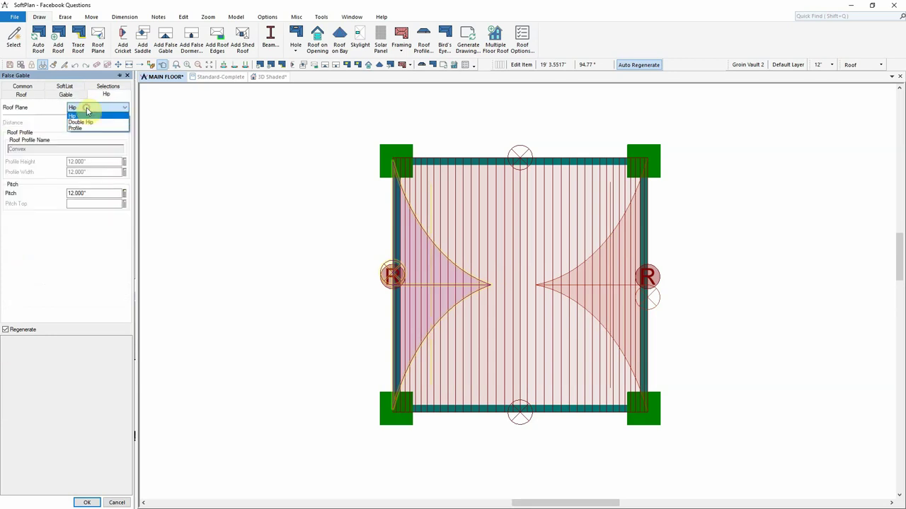
pyautogui.click(87, 130)
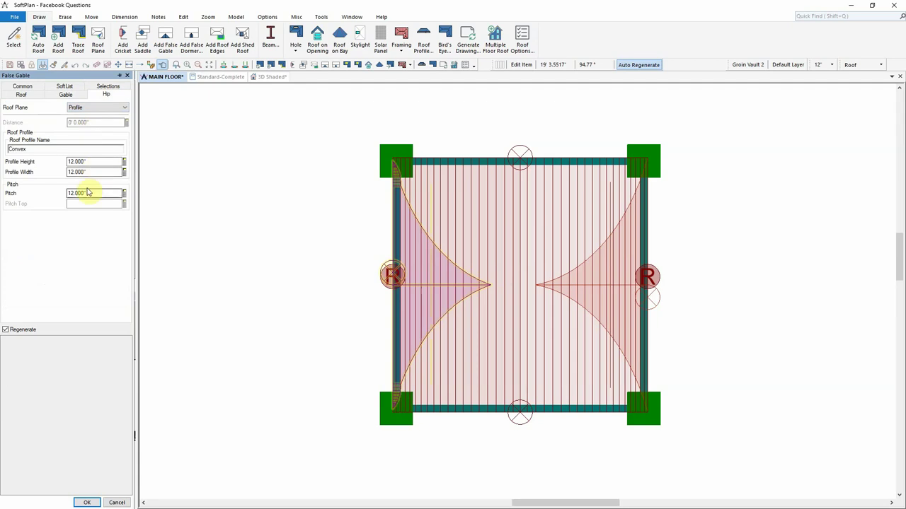
pyautogui.doubleClick(92, 162)
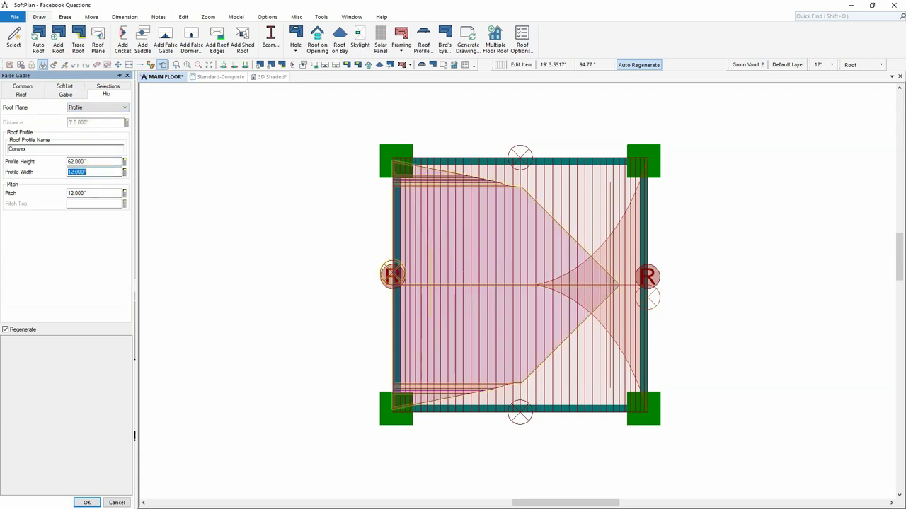
pyautogui.press('Return')
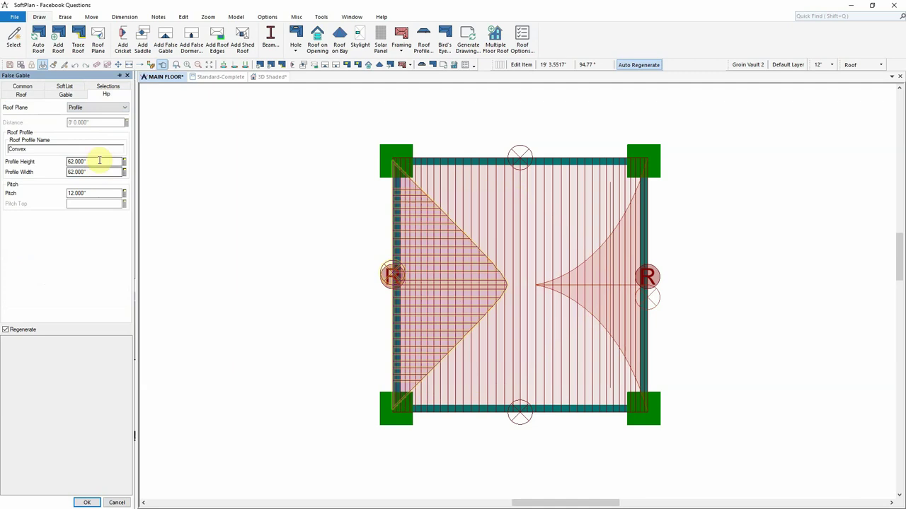
pyautogui.click(86, 502)
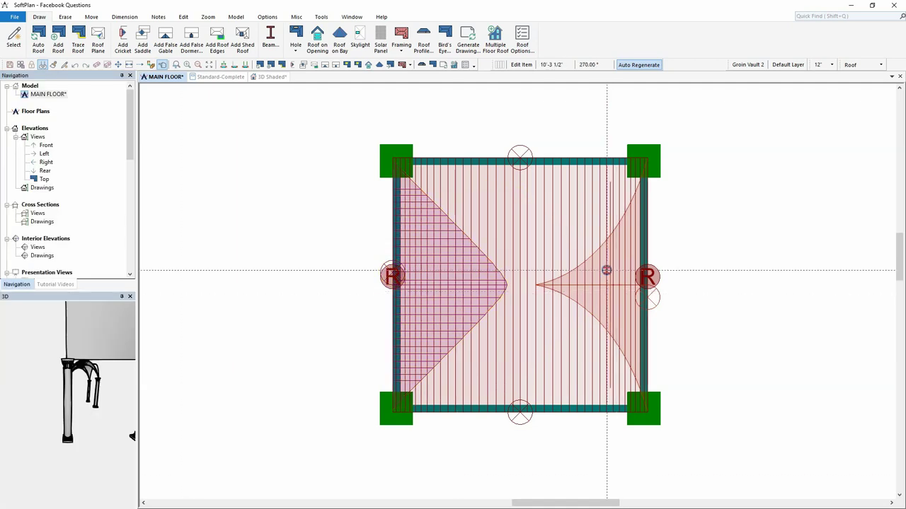
# Edit the right false gable and set its width to 10'.
pyautogui.rightClick(606, 270)
pyautogui.click(627, 292)
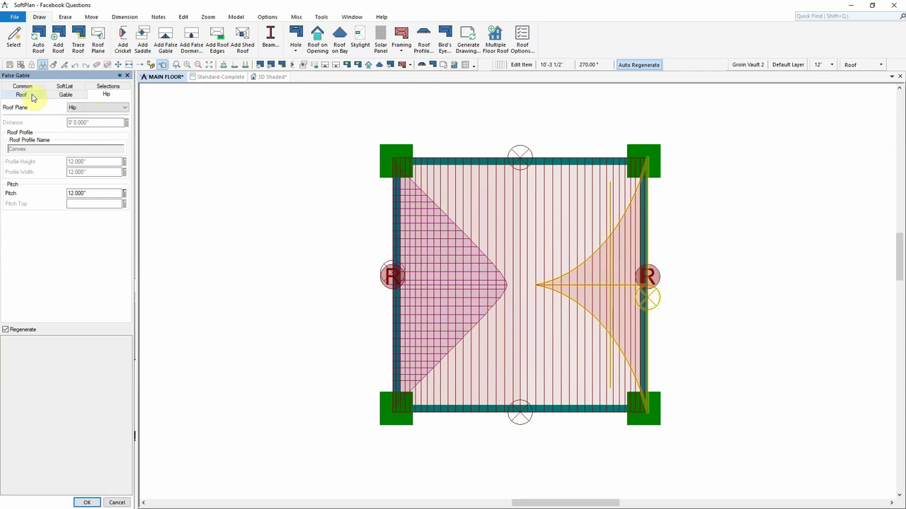
pyautogui.click(31, 96)
pyautogui.doubleClick(91, 123)
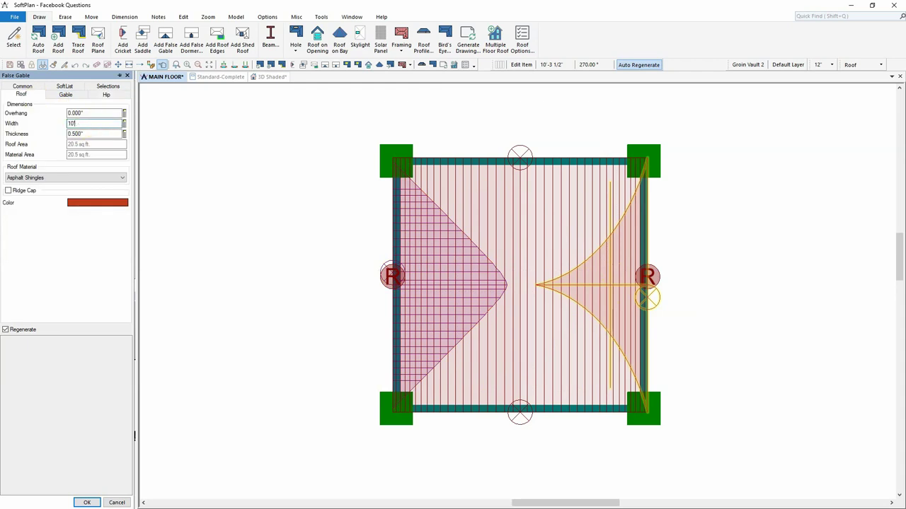
pyautogui.write("10'")
pyautogui.press('Return')
# Disable the soffit, fascia and roof-provided gable end on the right false gable.
pyautogui.click(66, 95)
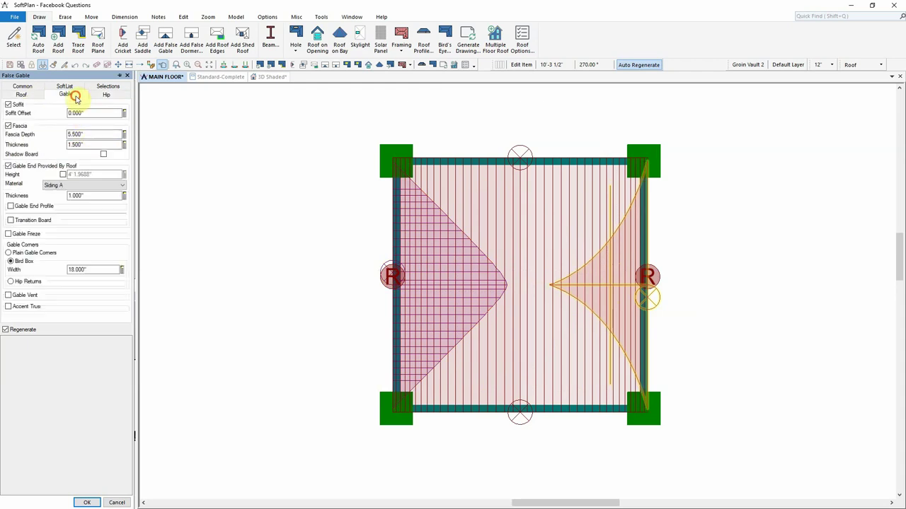
pyautogui.click(12, 105)
pyautogui.click(14, 116)
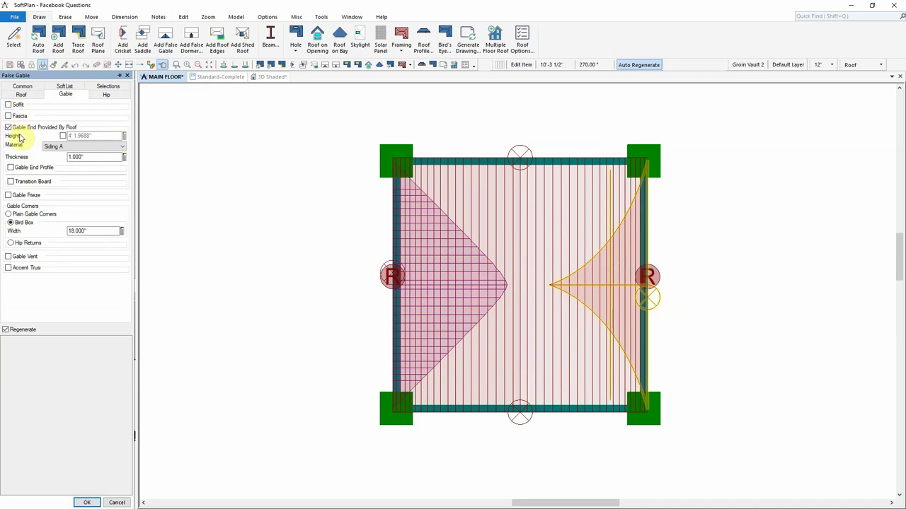
pyautogui.click(17, 128)
# Give the right false gable a Convex Profile roof plane with 62" profile height and width, apply it and inspect the roof in 3D.
pyautogui.click(105, 95)
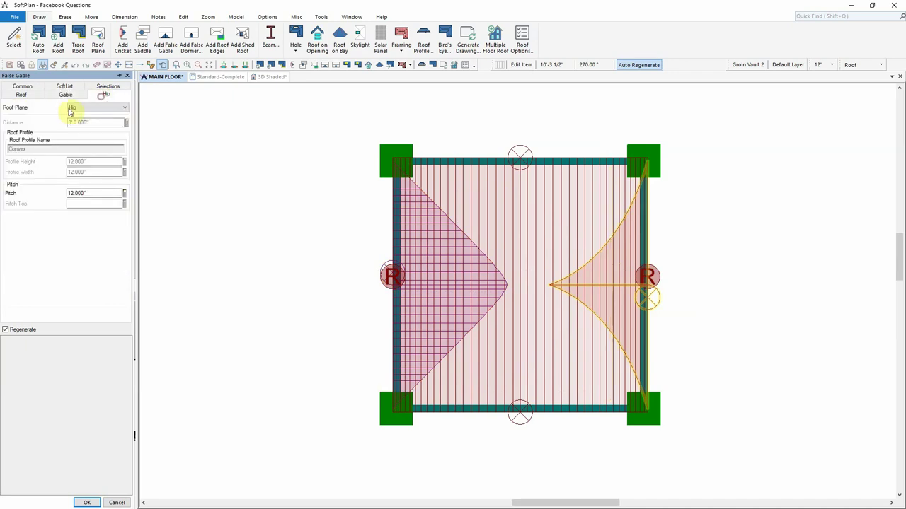
pyautogui.click(88, 108)
pyautogui.click(90, 125)
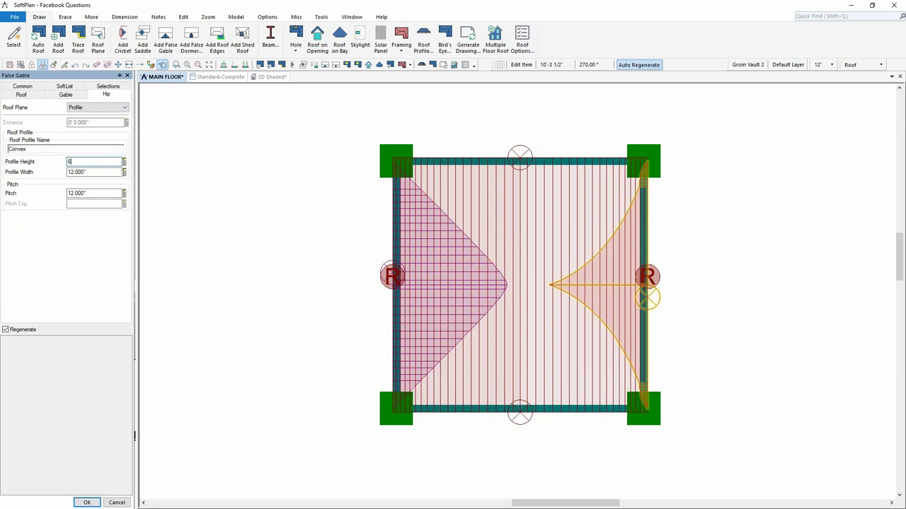
pyautogui.click(99, 161)
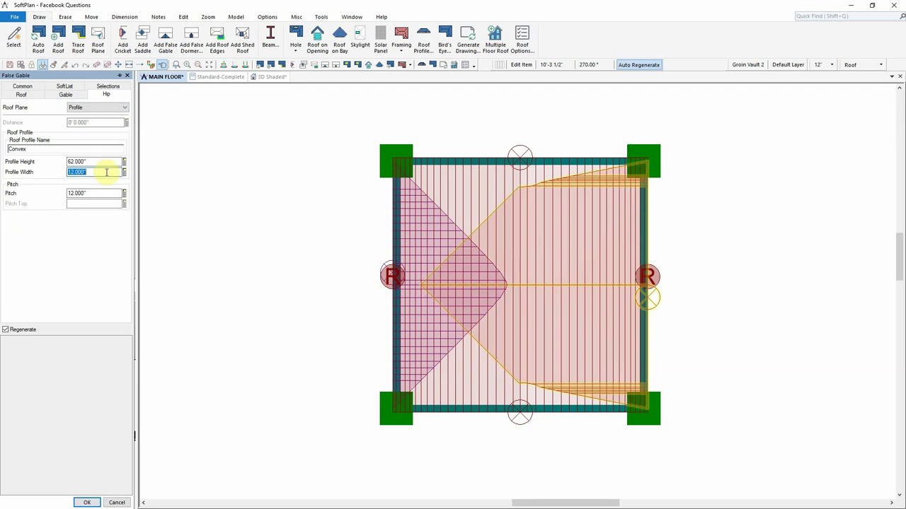
pyautogui.write('62"')
pyautogui.press('Tab')
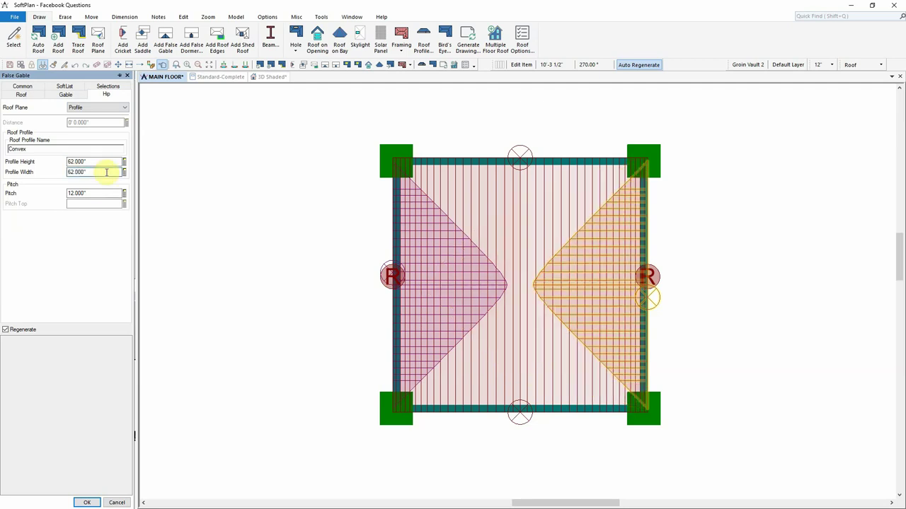
pyautogui.click(83, 503)
pyautogui.click(271, 76)
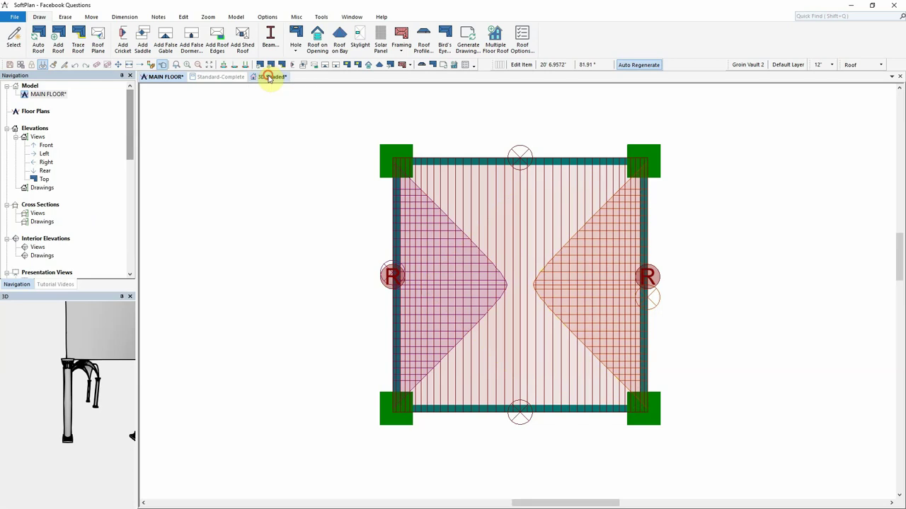
pyautogui.moveTo(425, 181); pyautogui.dragTo(479, 195)
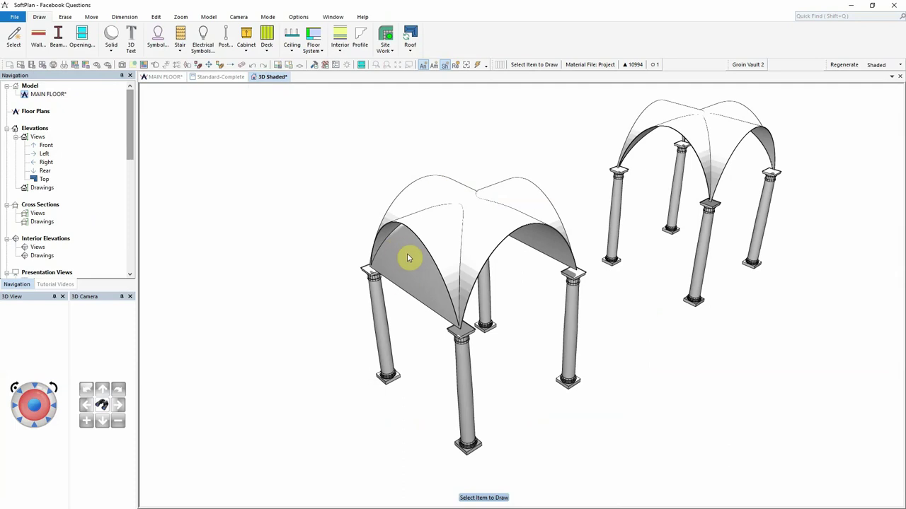
# Cut holes in the curved roof beneath the left and right false gables with Auto Hole, and check the vault in 3D.
pyautogui.click(164, 77)
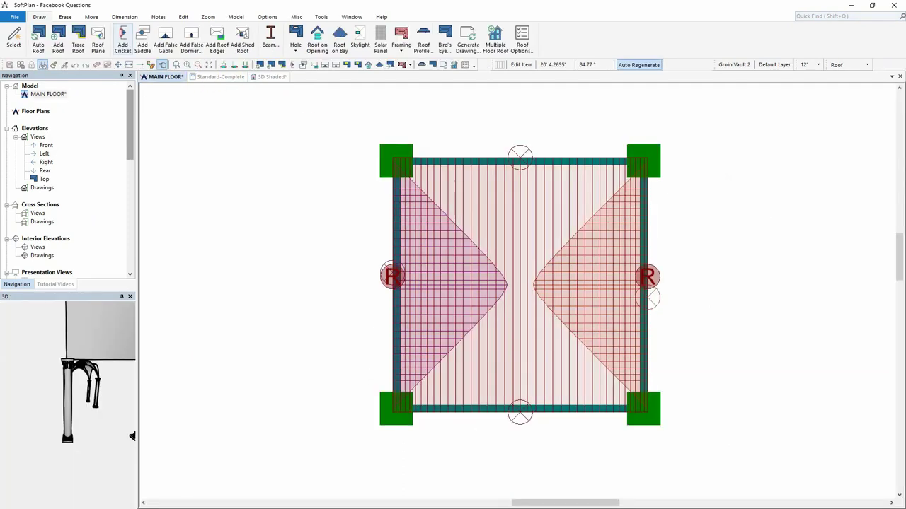
pyautogui.click(293, 45)
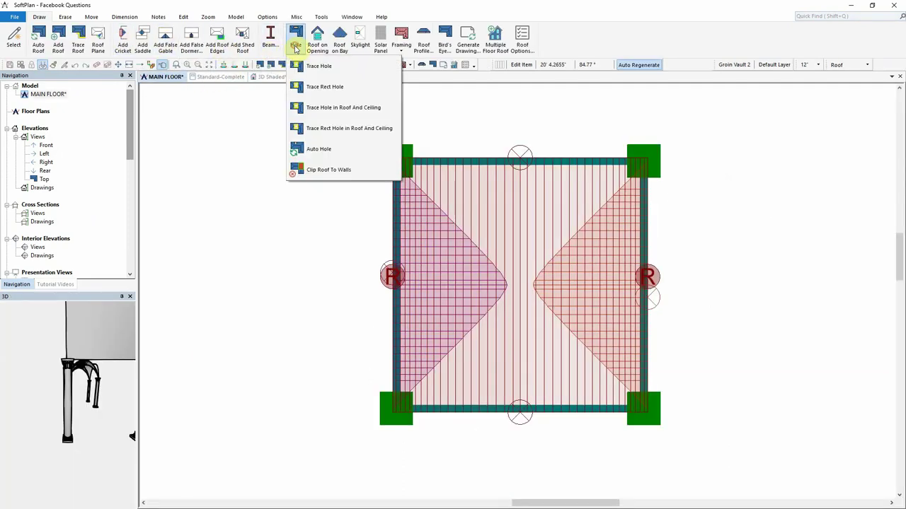
pyautogui.click(328, 151)
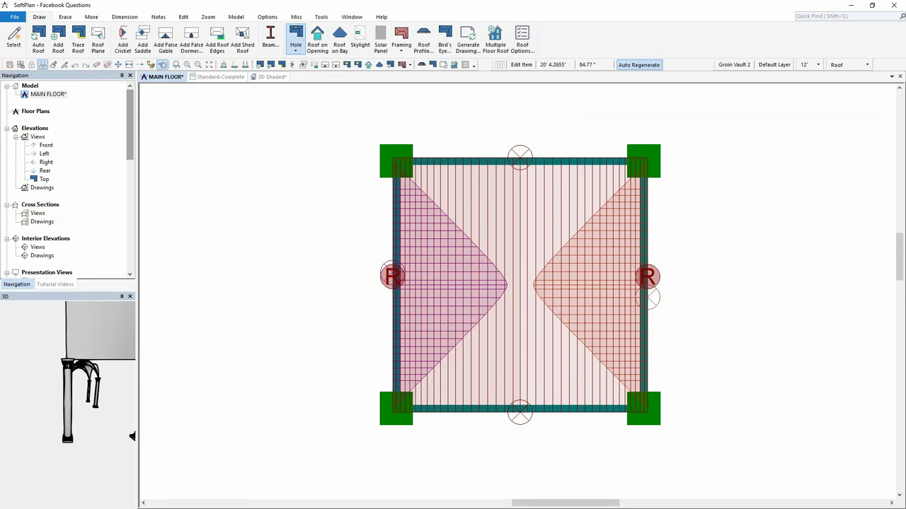
pyautogui.click(442, 262)
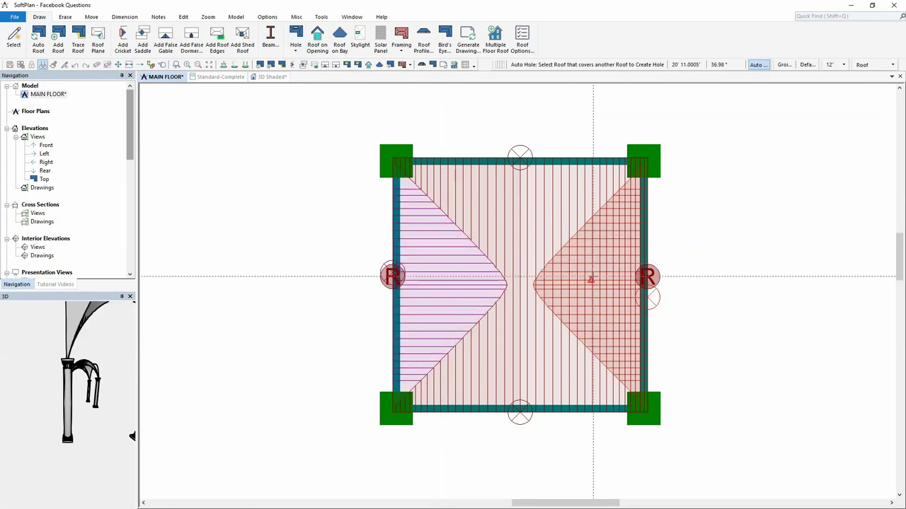
pyautogui.click(591, 279)
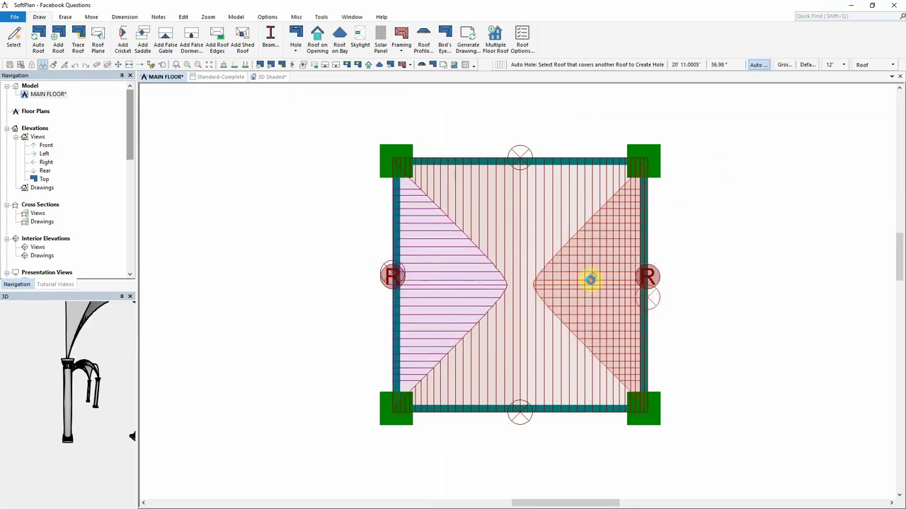
pyautogui.click(269, 77)
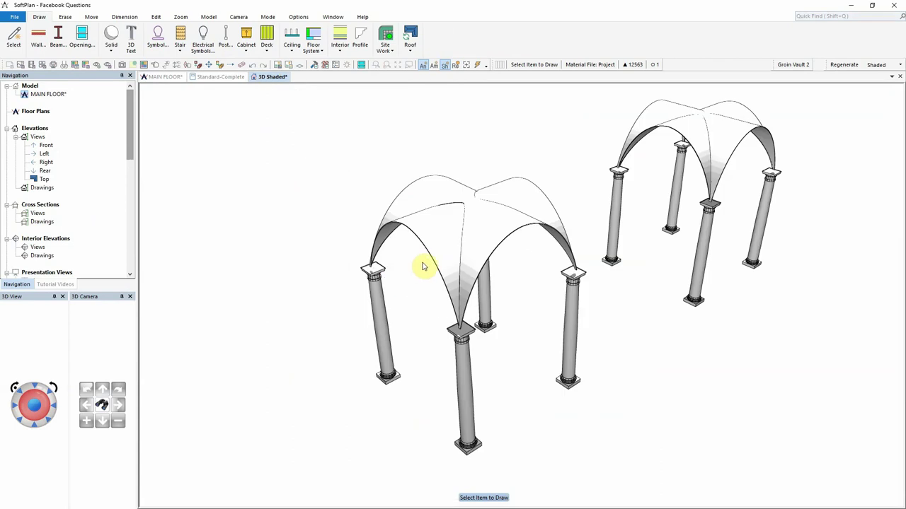
pyautogui.moveTo(447, 266); pyautogui.dragTo(488, 261)
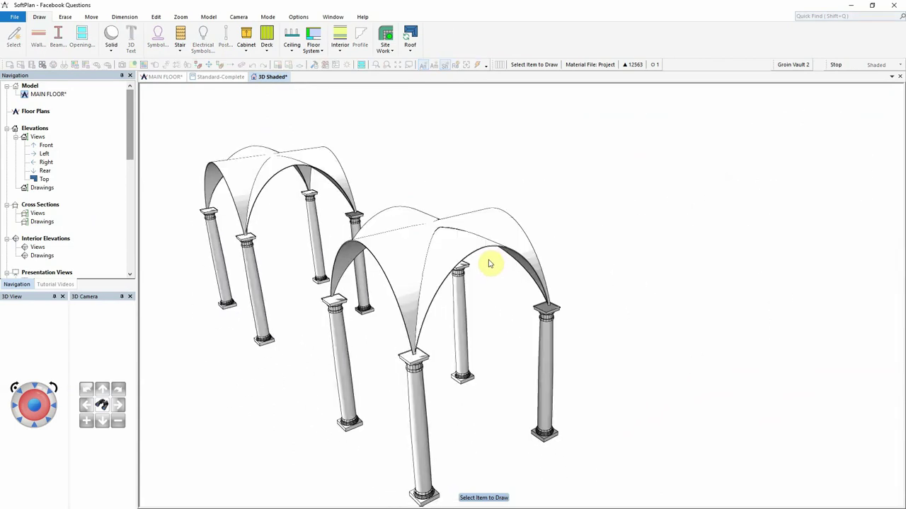